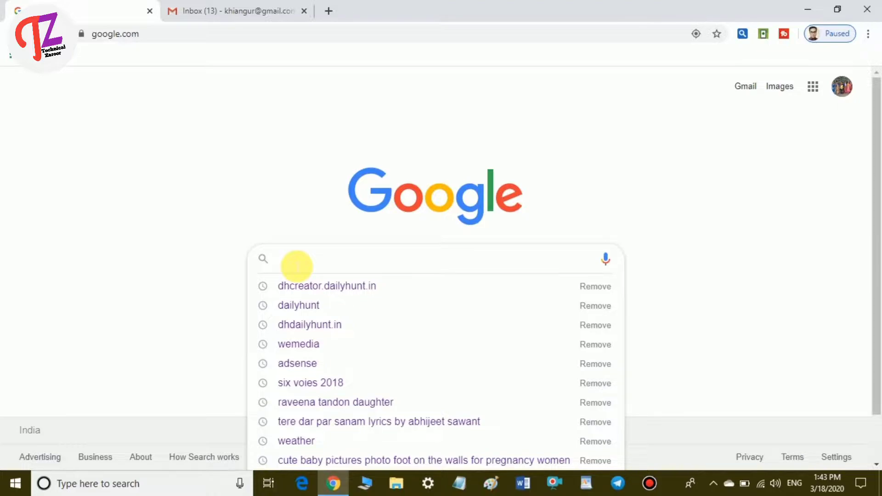
# Search for dhcreator.dailyhunt.in and open the DH Creator site from the results.
pyautogui.write('hcre')
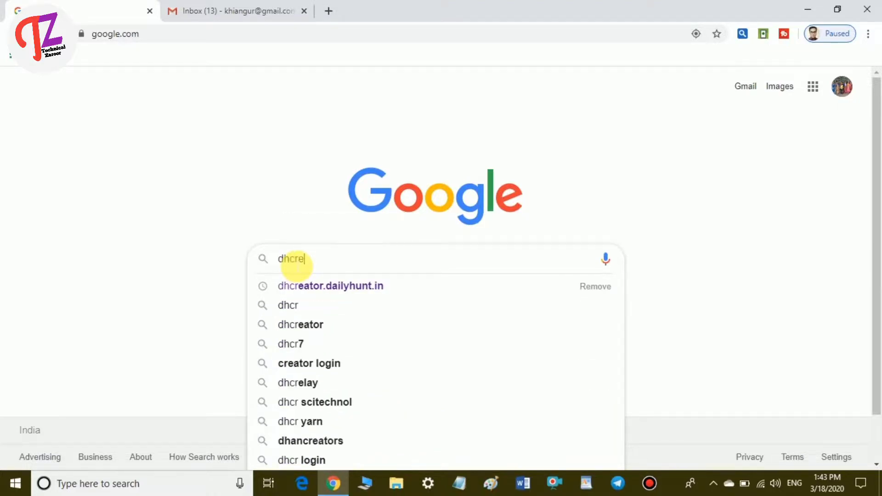
pyautogui.write('ator')
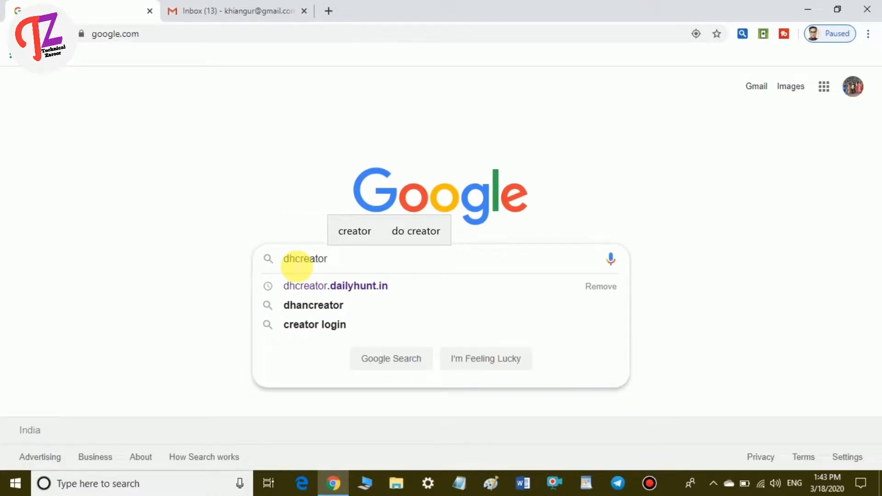
pyautogui.write('.dailyhunt.in')
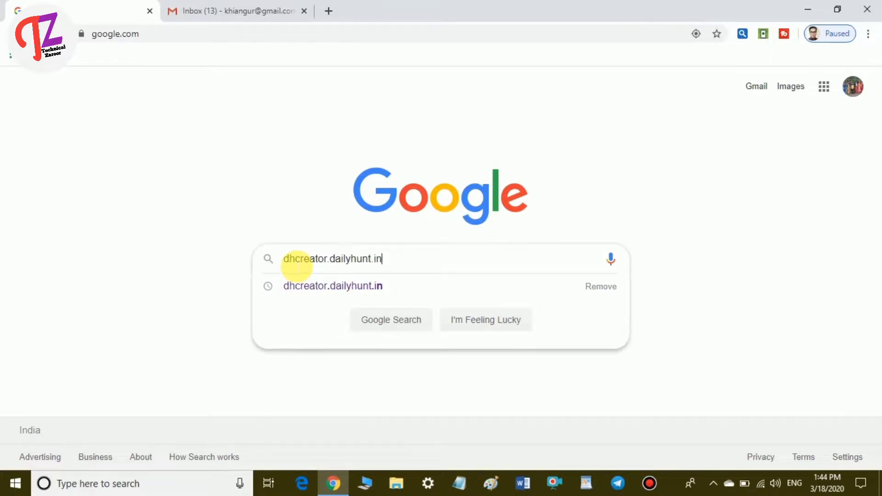
pyautogui.click(317, 284)
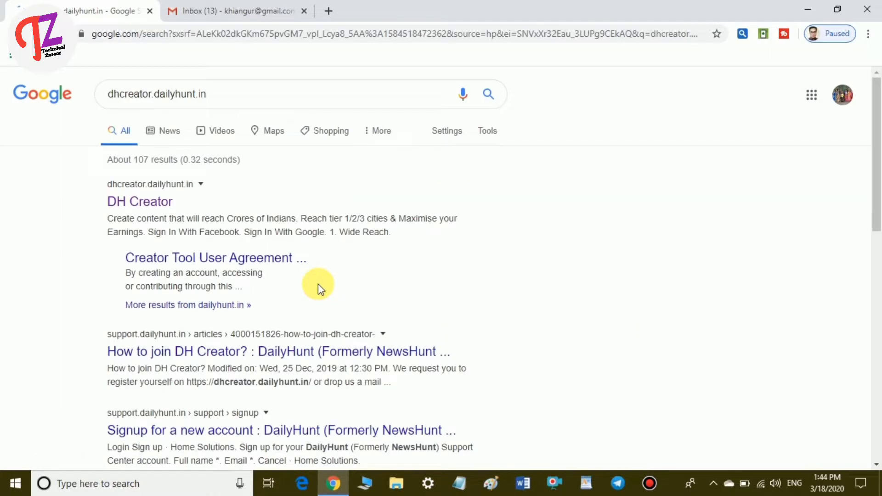
pyautogui.click(145, 212)
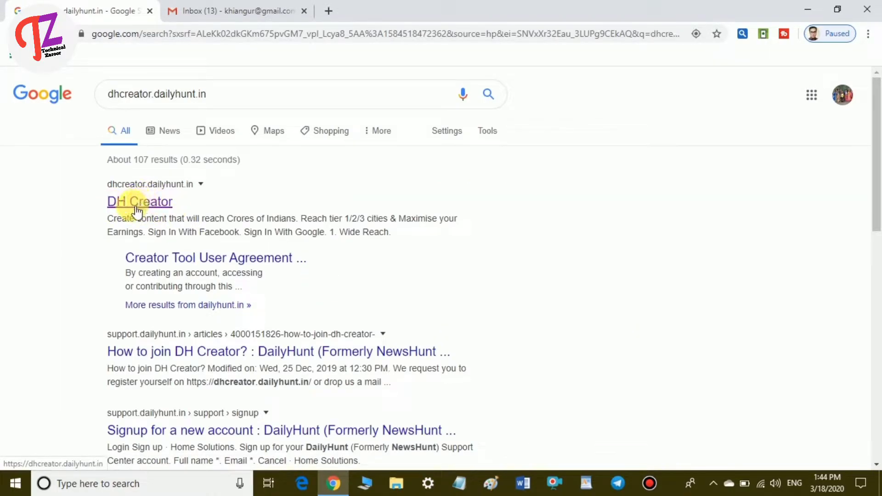
pyautogui.click(157, 209)
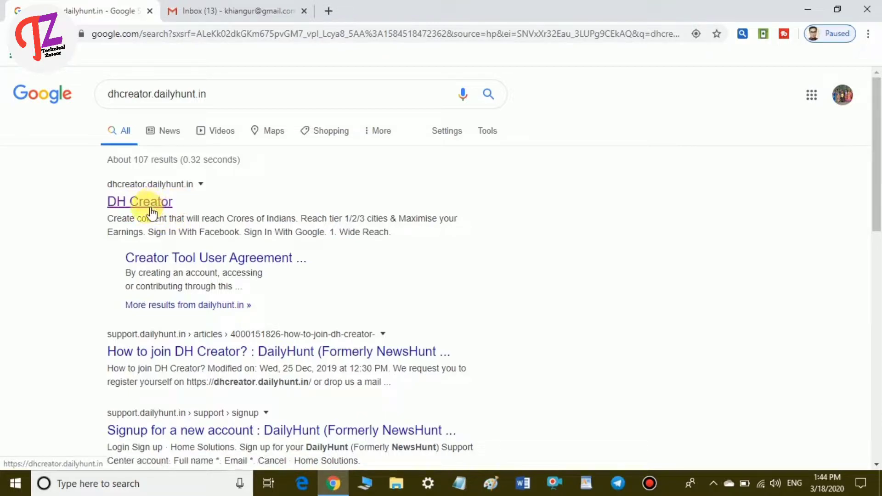
pyautogui.click(151, 211)
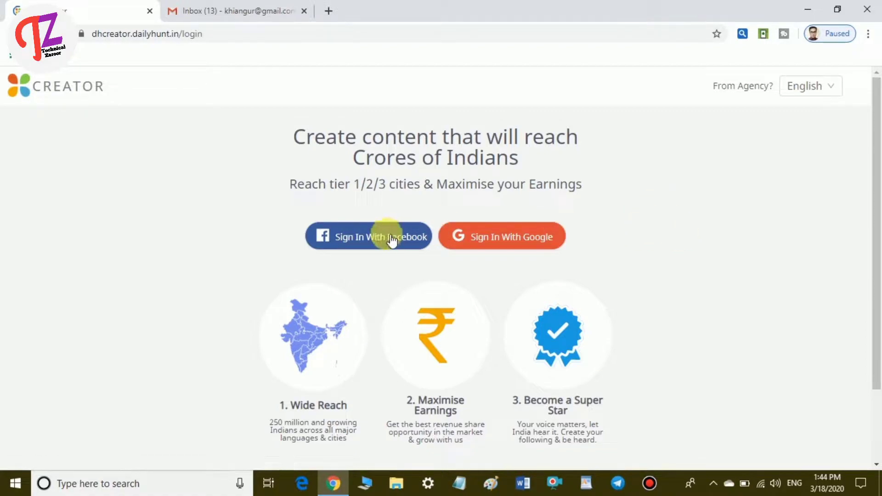
# Sign in to DH Creator with a Google account.
pyautogui.click(519, 246)
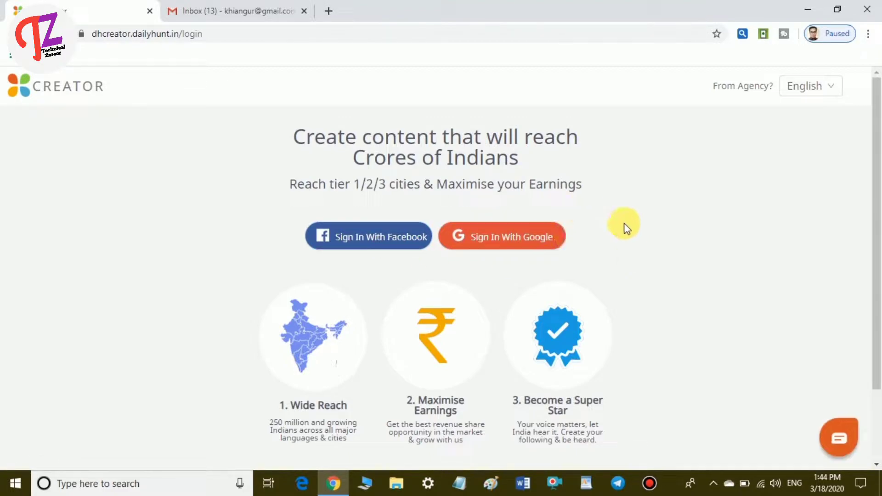
pyautogui.click(549, 246)
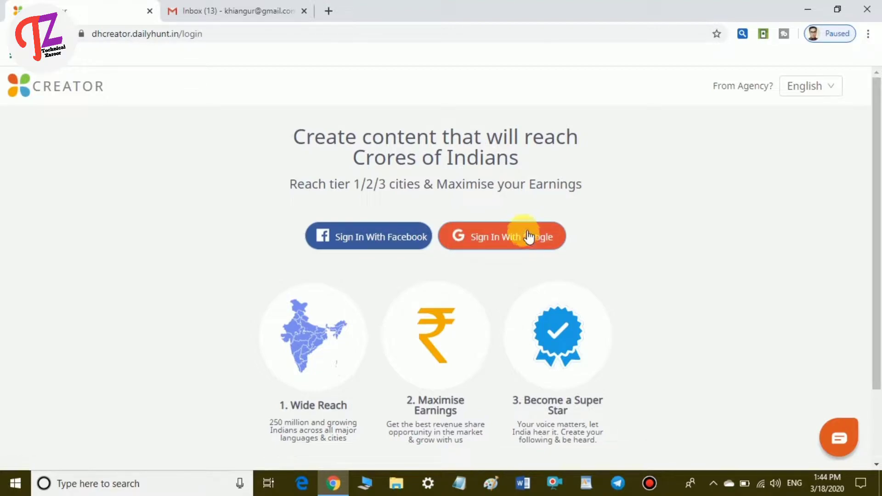
pyautogui.click(506, 244)
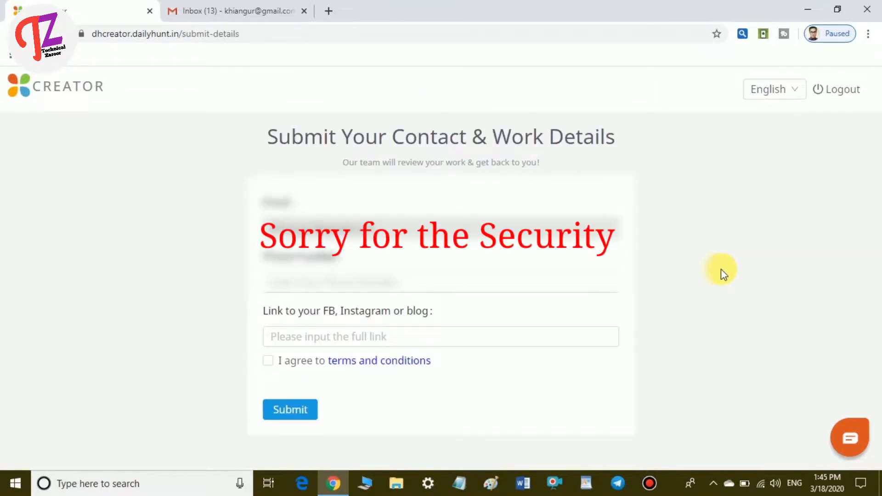
# Submit the contact and work details with the phone number, a YouTube channel link and the terms and conditions accepted.
pyautogui.click(324, 284)
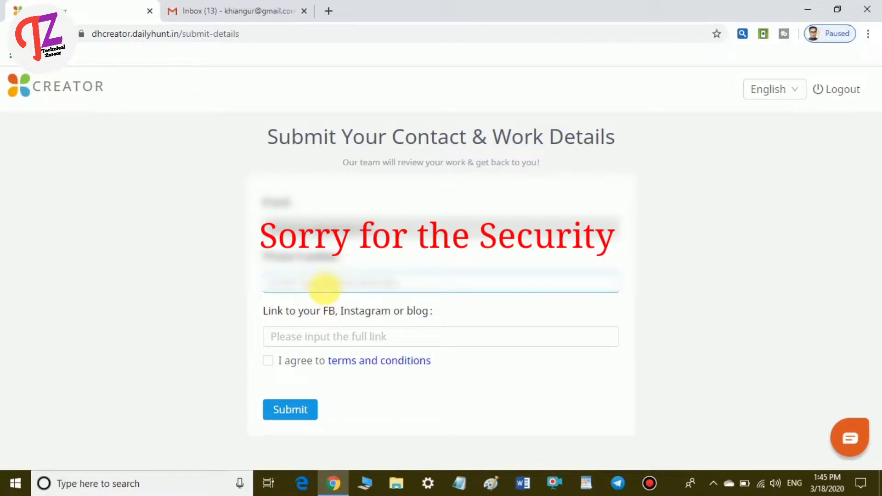
pyautogui.click(298, 289)
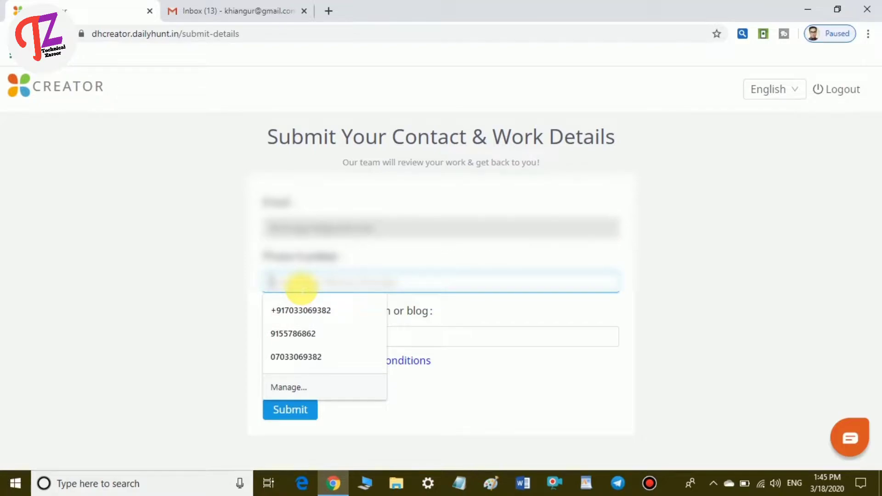
pyautogui.click(334, 341)
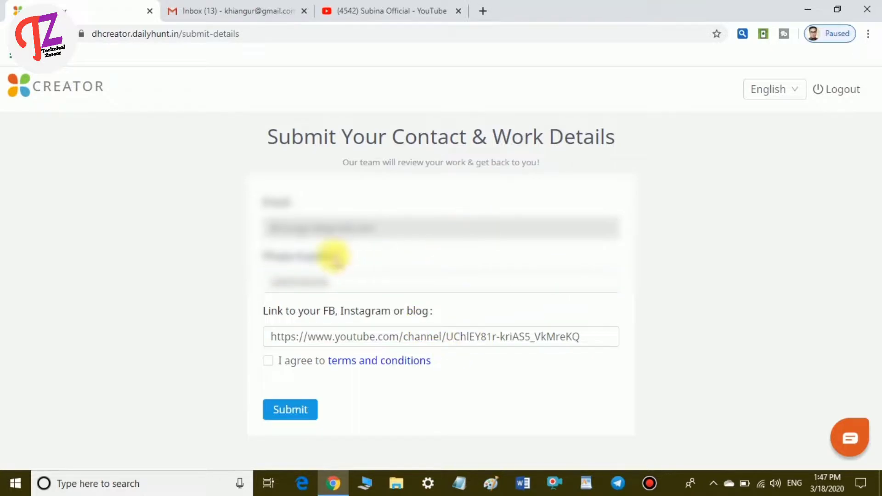
pyautogui.click(329, 288)
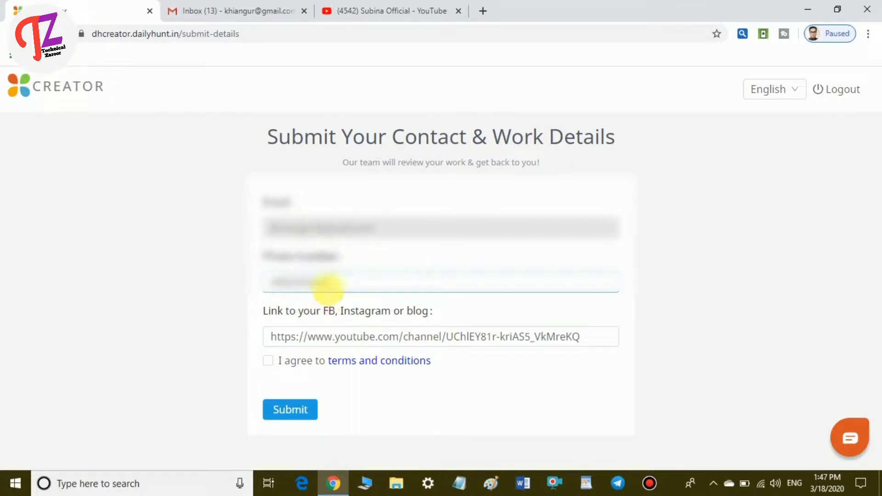
pyautogui.click(407, 340)
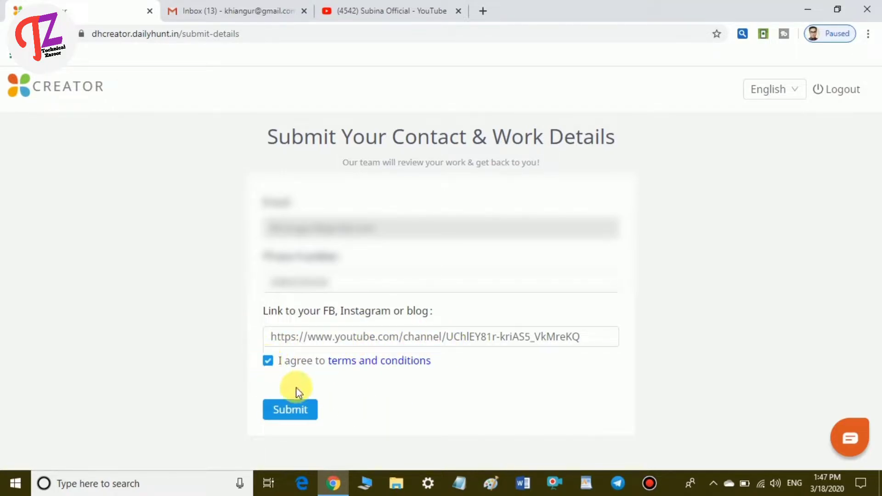
pyautogui.click(290, 410)
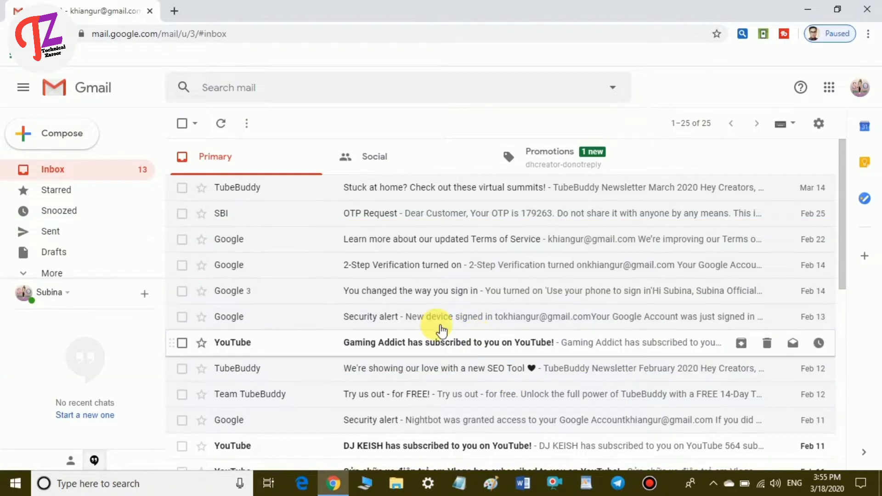
# Open the Dailyhunt account approval email among the promotional mails and follow its DH Creator login link.
pyautogui.click(561, 153)
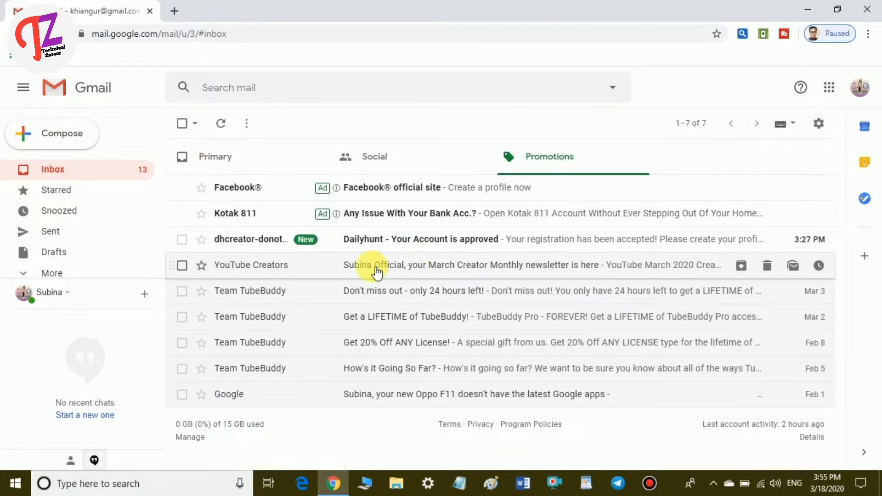
pyautogui.click(425, 240)
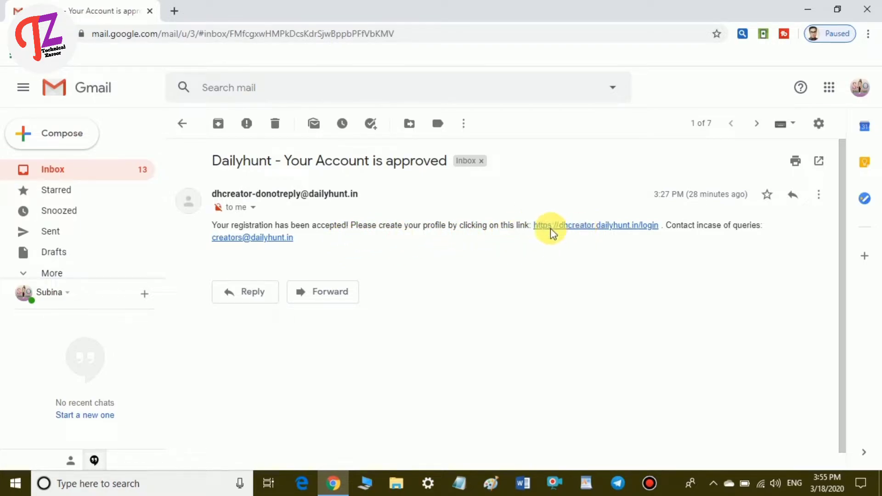
pyautogui.click(598, 225)
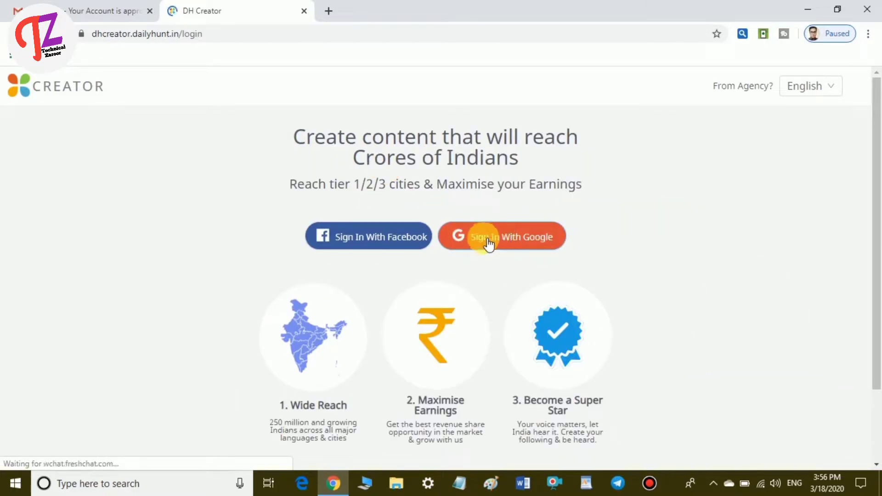
# Sign in to DH Creator with Google, choosing the approved account.
pyautogui.click(507, 242)
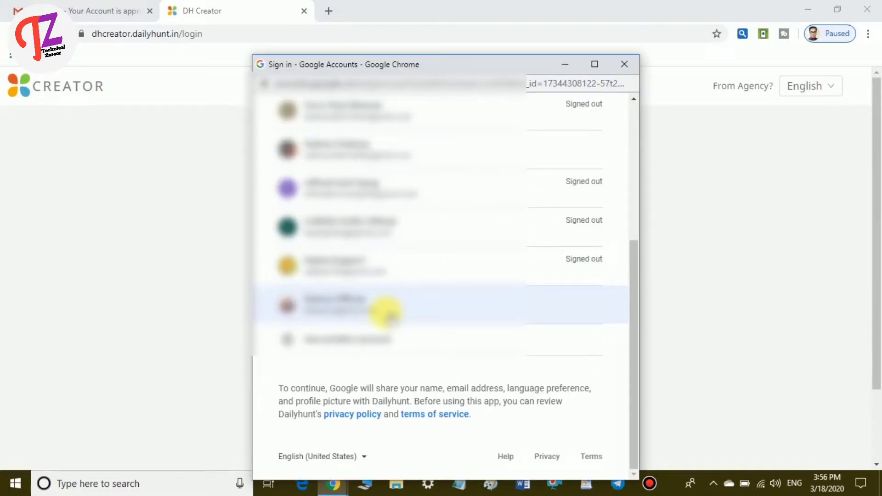
pyautogui.click(344, 307)
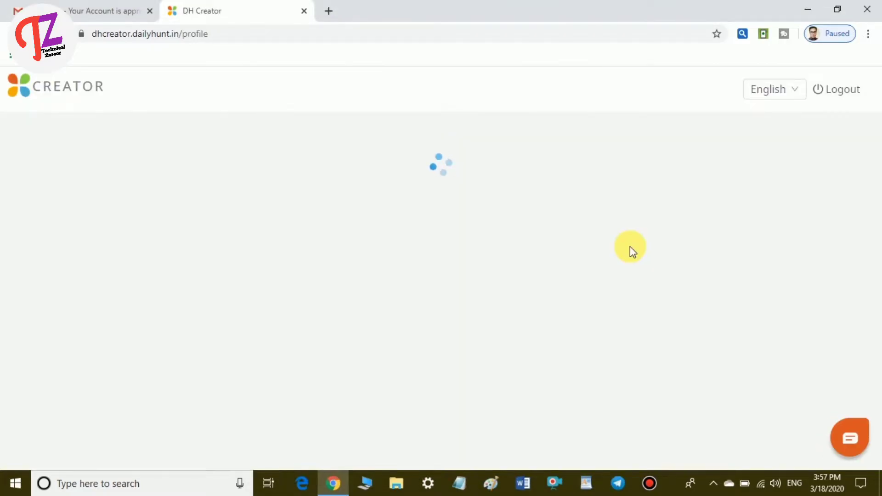
# Look over the profile details form, examining the username and display name fields.
pyautogui.scroll(-4, 680, 239)
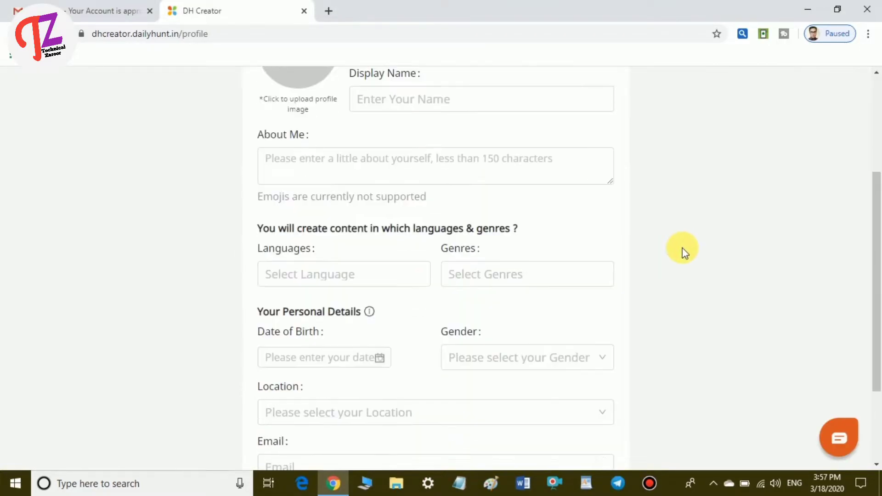
pyautogui.scroll(5, 657, 238)
pyautogui.scroll(-7, 670, 236)
pyautogui.scroll(5, 671, 239)
pyautogui.scroll(-2, 671, 239)
pyautogui.scroll(2, 670, 239)
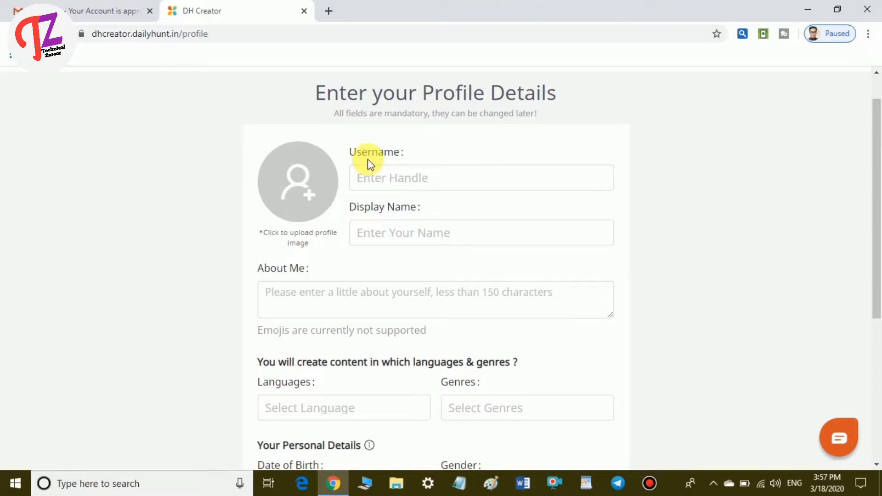
pyautogui.click(393, 178)
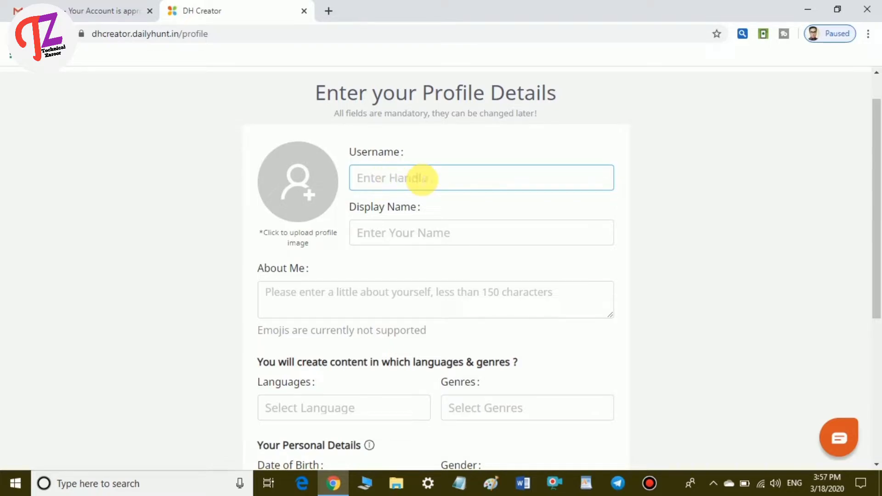
pyautogui.click(390, 231)
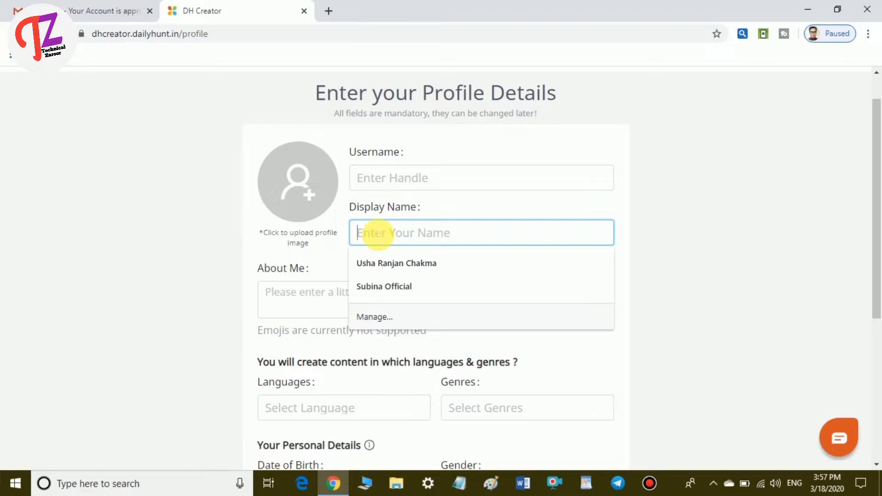
pyautogui.click(393, 232)
pyautogui.click(388, 235)
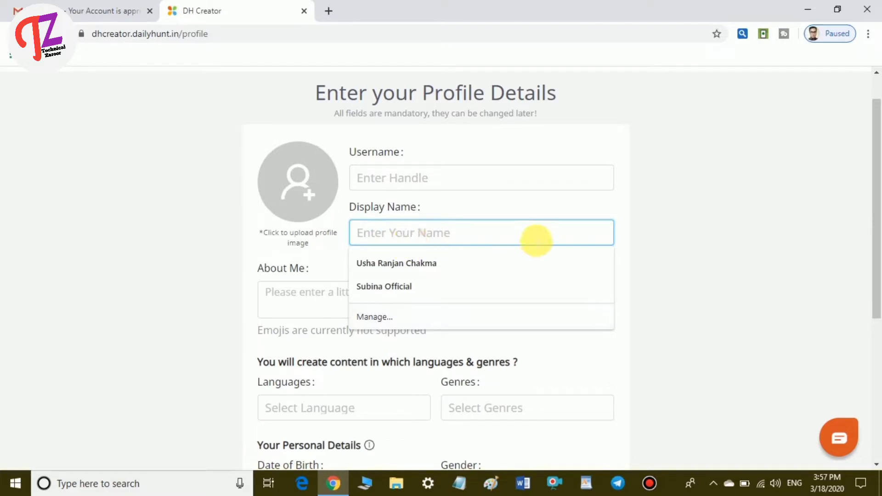
pyautogui.click(644, 236)
pyautogui.click(468, 232)
# Enlarge the About Me text box vertically in the profile details form.
pyautogui.scroll(-1, 467, 228)
pyautogui.click(308, 229)
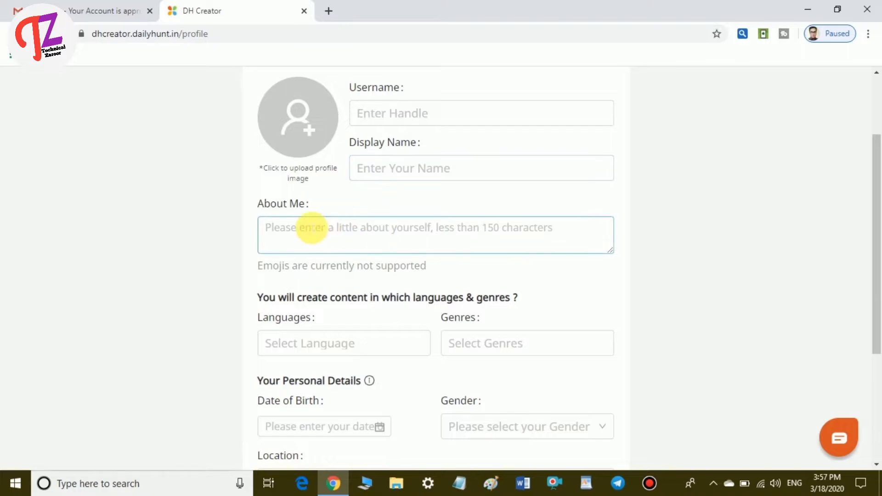
pyautogui.moveTo(614, 258); pyautogui.dragTo(622, 331)
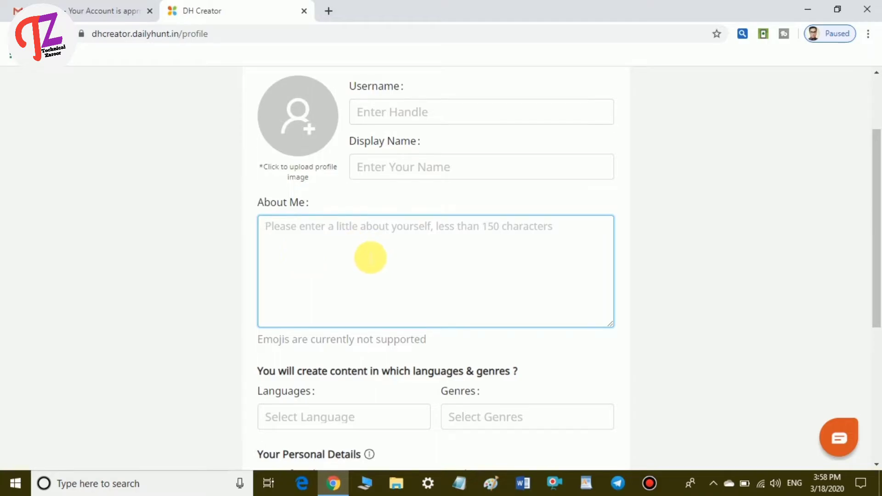
# Examine the available content languages and genres in the profile details form.
pyautogui.scroll(-3, 367, 255)
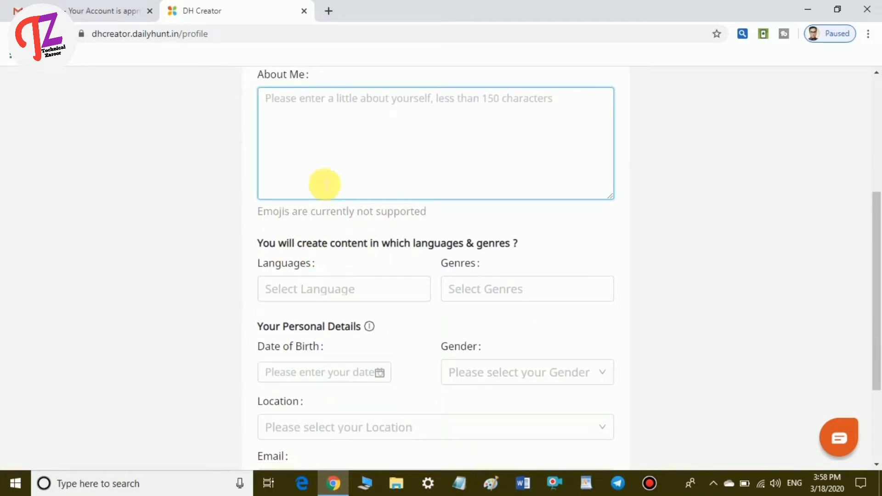
pyautogui.scroll(-2, 347, 249)
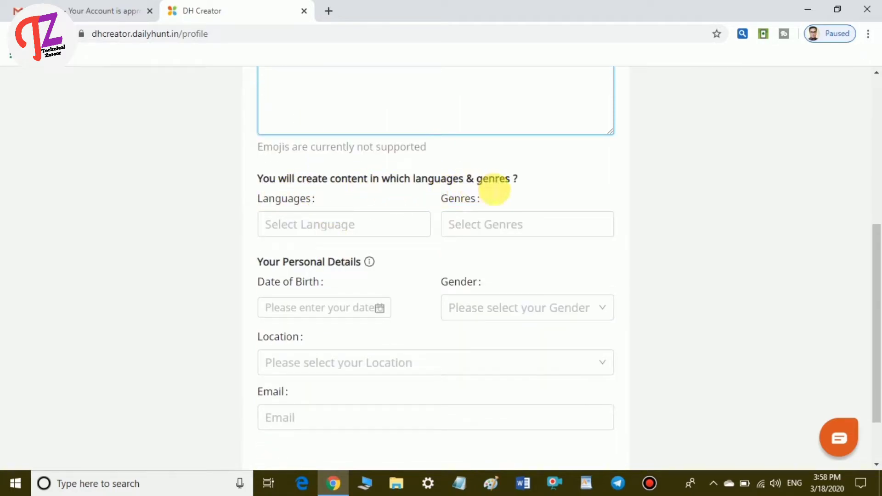
pyautogui.click(397, 224)
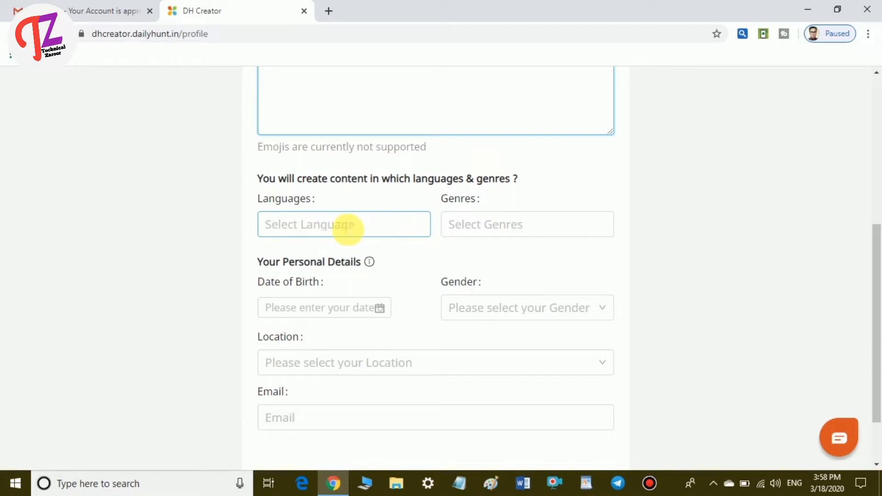
pyautogui.click(348, 229)
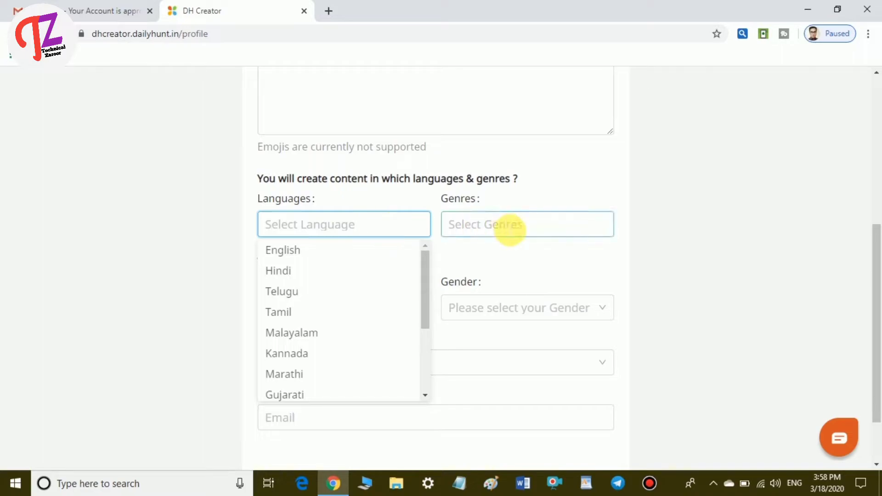
pyautogui.click(517, 228)
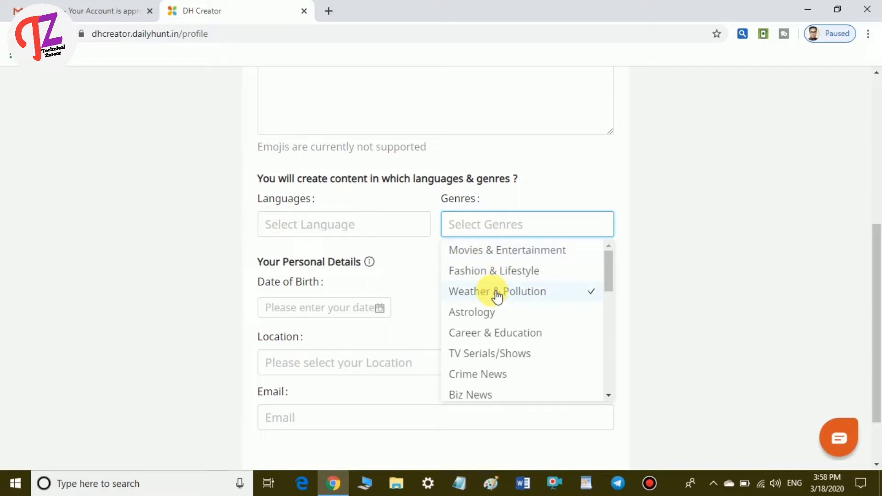
pyautogui.scroll(-1, 494, 311)
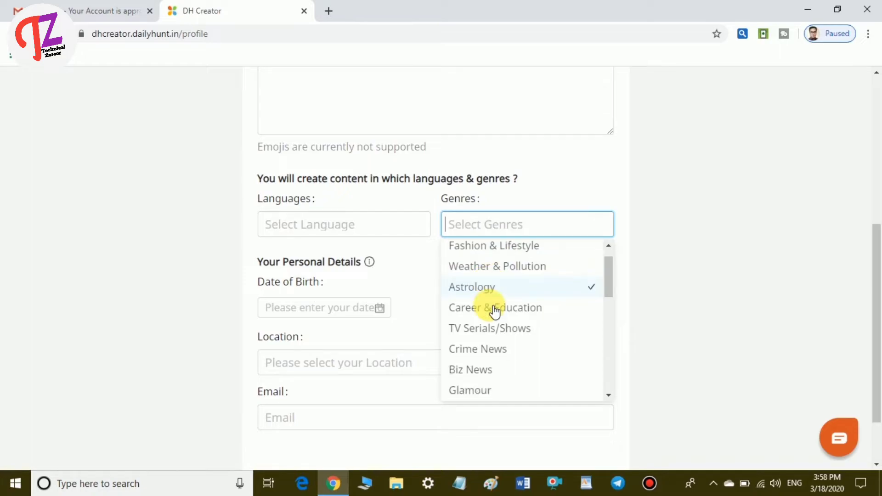
pyautogui.scroll(-1, 487, 321)
pyautogui.scroll(-2, 484, 333)
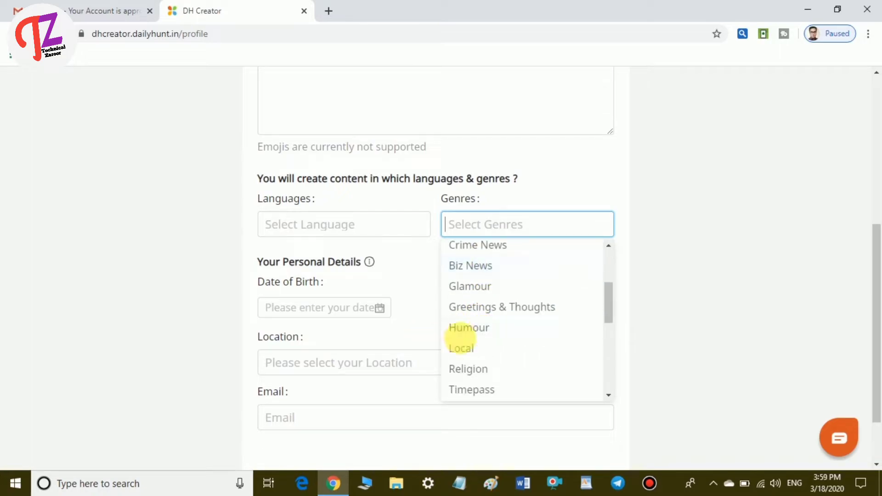
# Read through the rest of the genre options in the profile details form, down to Automobile.
pyautogui.scroll(-1, 489, 344)
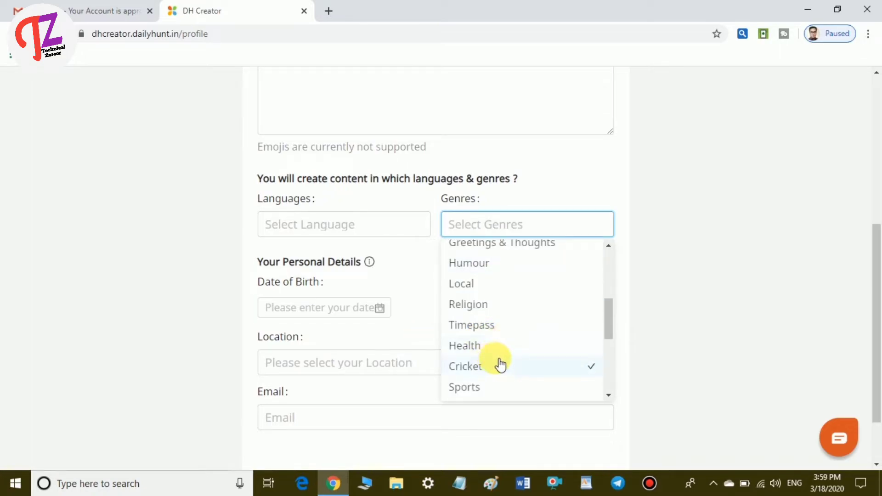
pyautogui.scroll(-1, 502, 361)
pyautogui.scroll(-1, 521, 347)
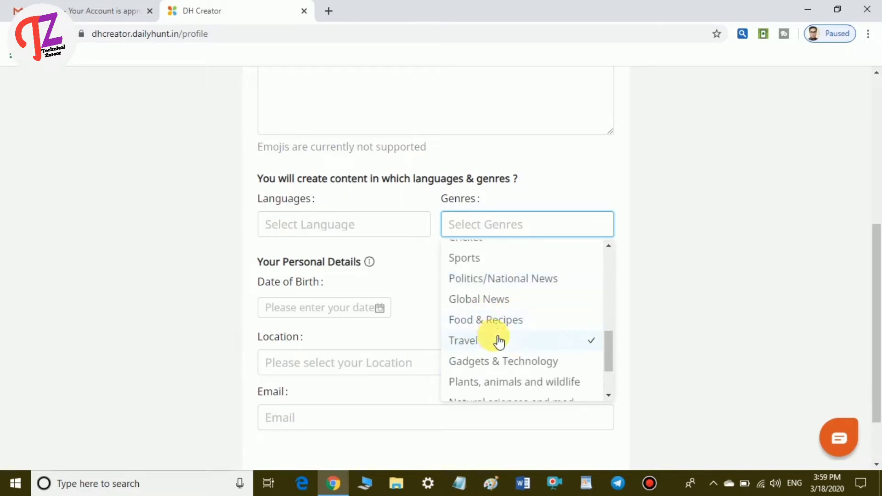
pyautogui.scroll(-1, 498, 338)
pyautogui.scroll(-1, 527, 337)
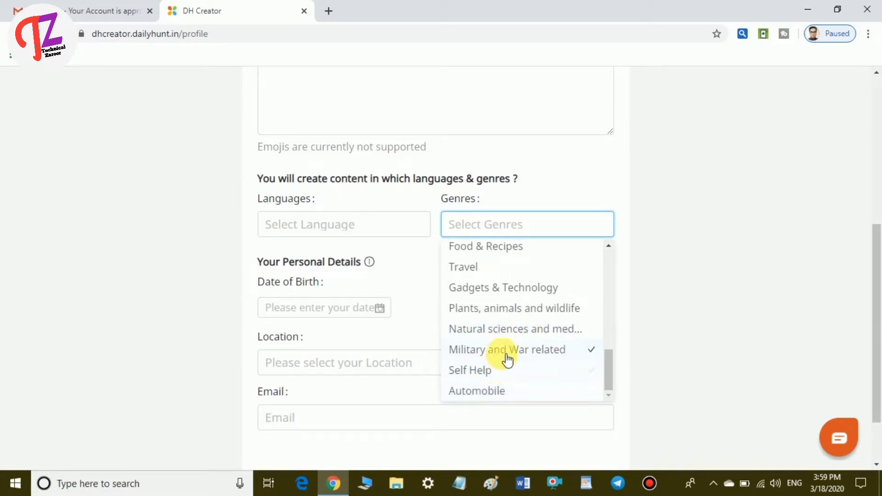
pyautogui.scroll(5, 496, 306)
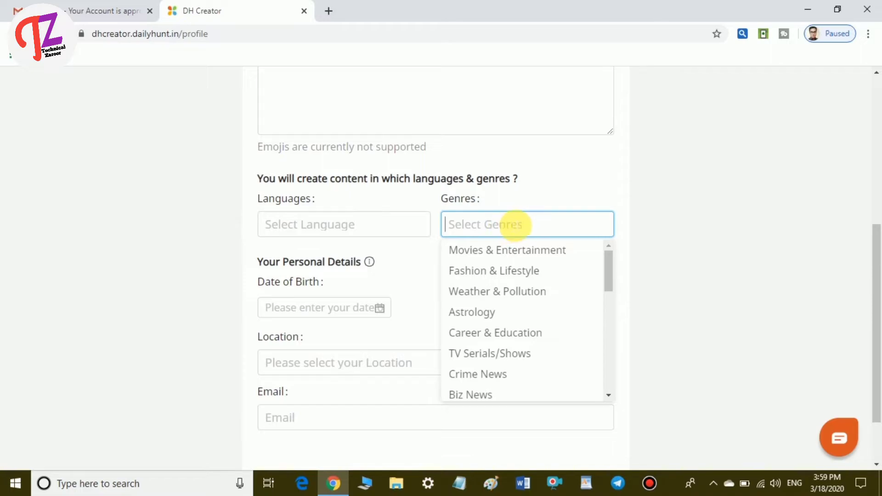
pyautogui.click(389, 251)
# Examine the date of birth, gender, location and email fields, and look over the whole profile details form.
pyautogui.click(329, 309)
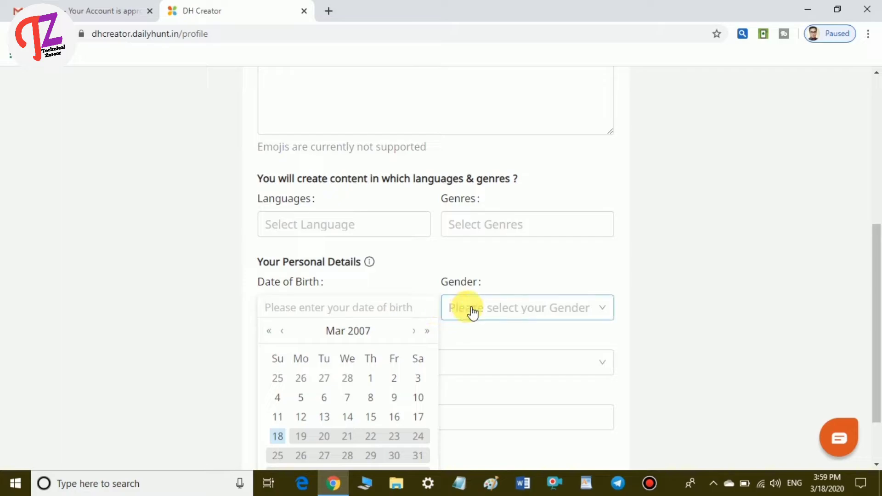
pyautogui.click(567, 304)
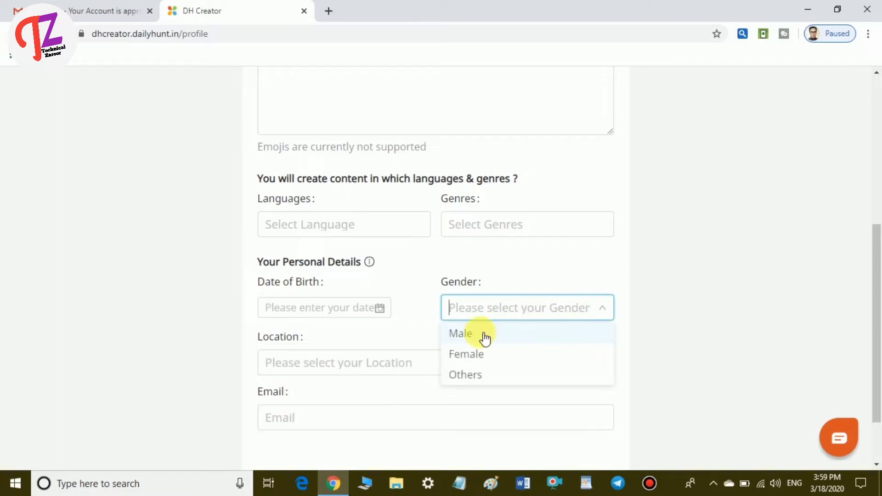
pyautogui.click(597, 283)
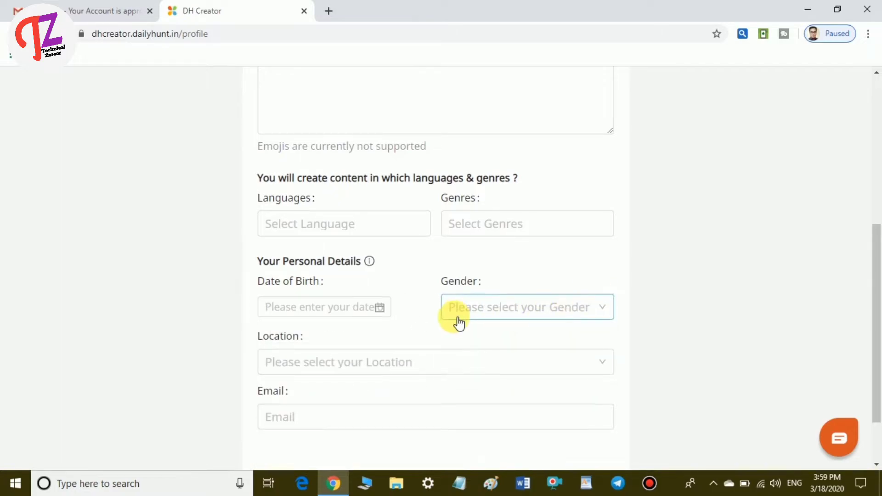
pyautogui.scroll(-2, 386, 294)
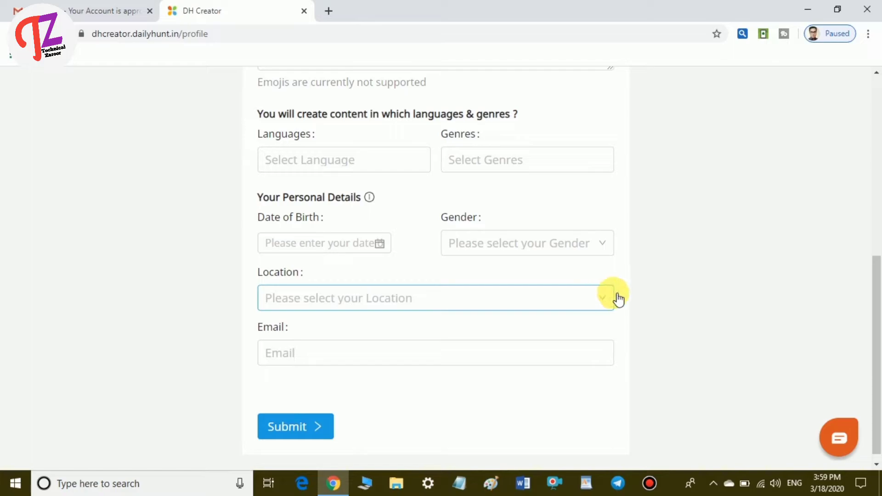
pyautogui.click(595, 300)
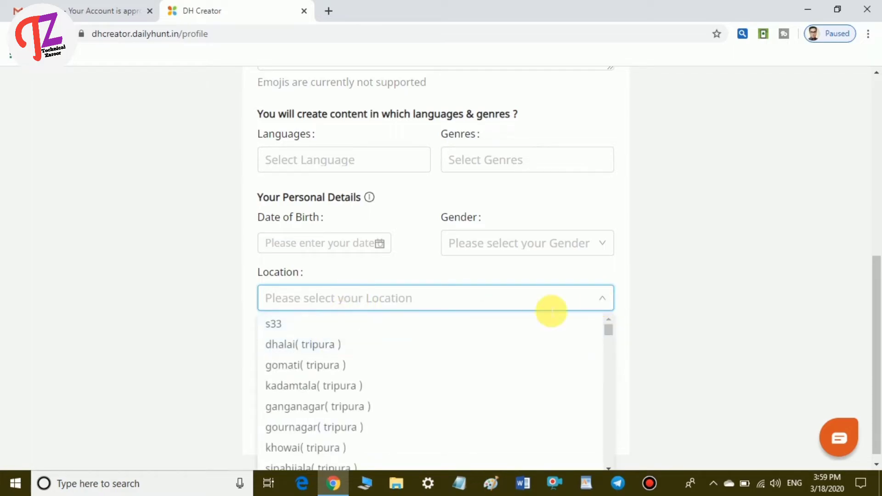
pyautogui.click(636, 309)
pyautogui.click(286, 342)
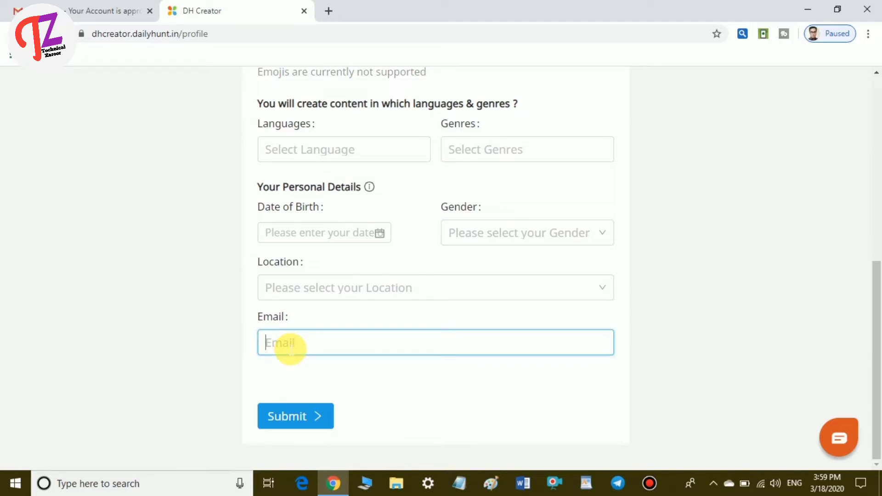
pyautogui.scroll(8, 229, 327)
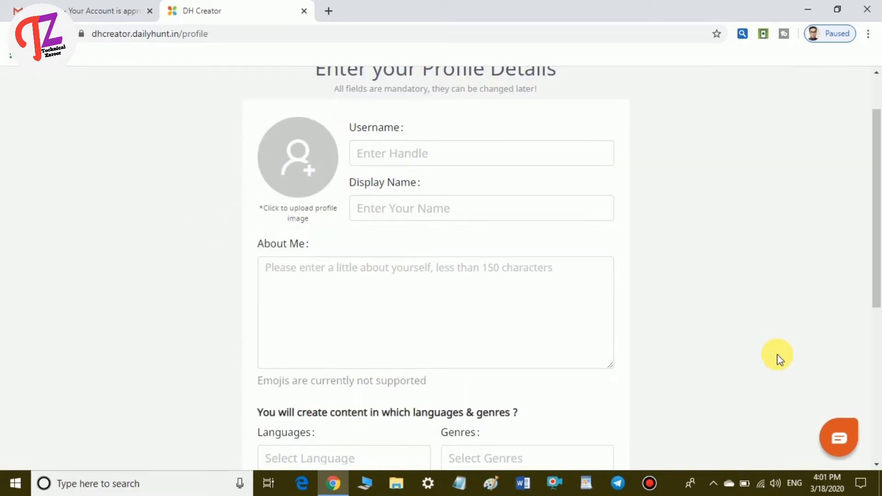
pyautogui.scroll(1, 743, 312)
pyautogui.scroll(-1, 743, 313)
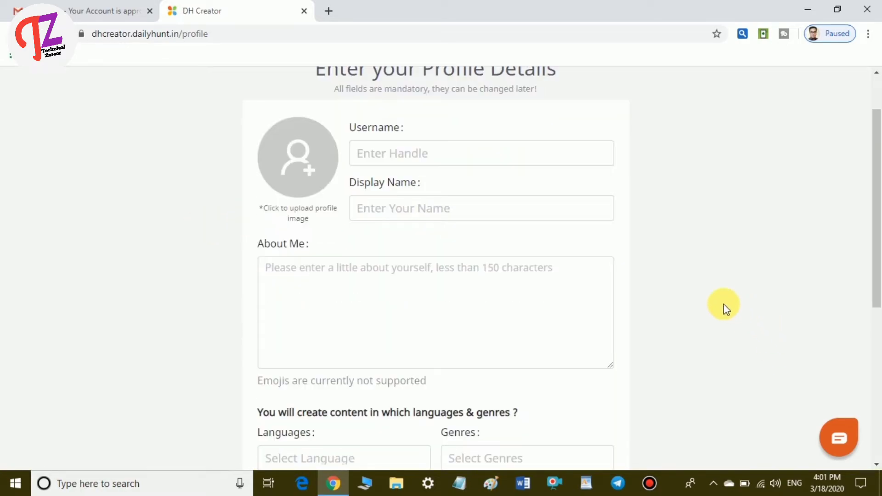
pyautogui.scroll(-7, 726, 303)
pyautogui.scroll(7, 727, 302)
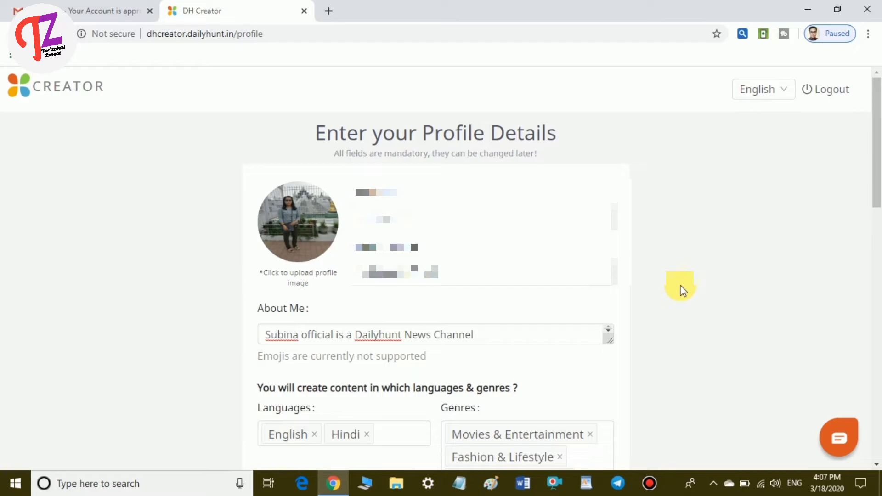
# Review the completed profile details, including languages, genres and personal details, and submit the form.
pyautogui.scroll(-17, 683, 290)
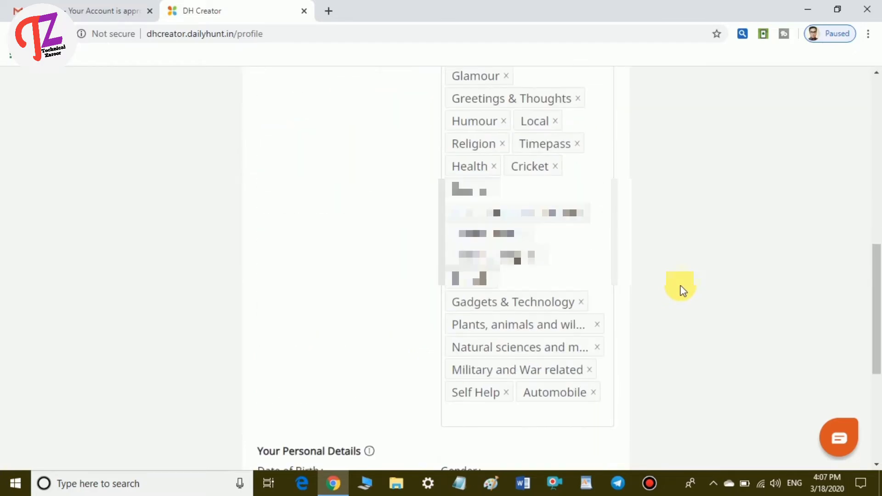
pyautogui.scroll(7, 620, 331)
pyautogui.scroll(-7, 657, 321)
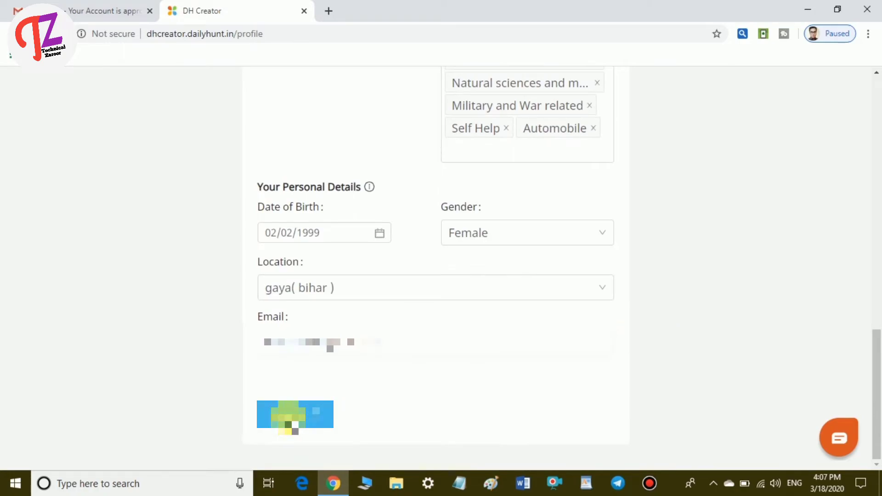
pyautogui.click(295, 414)
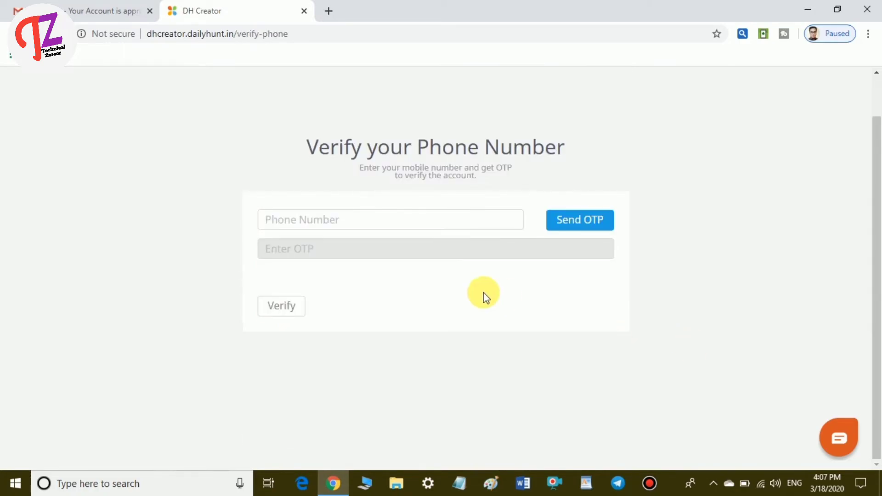
# Enter the mobile number in the phone verification form.
pyautogui.click(323, 226)
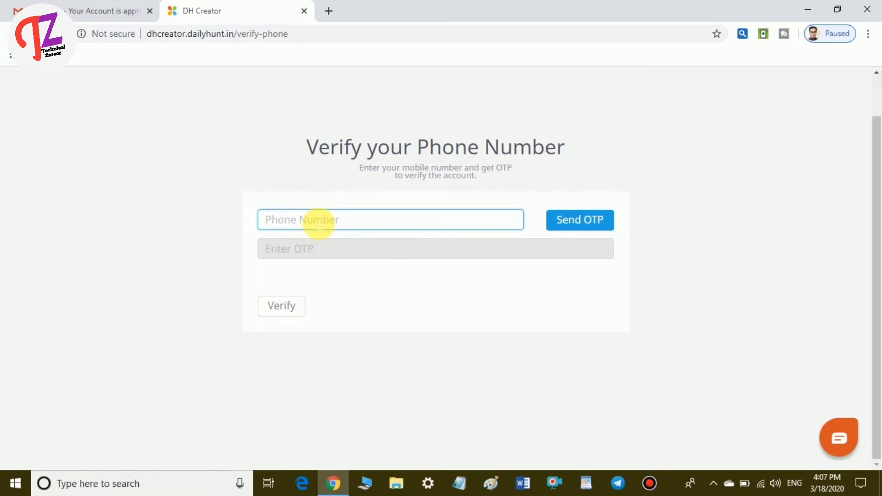
pyautogui.hotkey('ctrl', 'v')
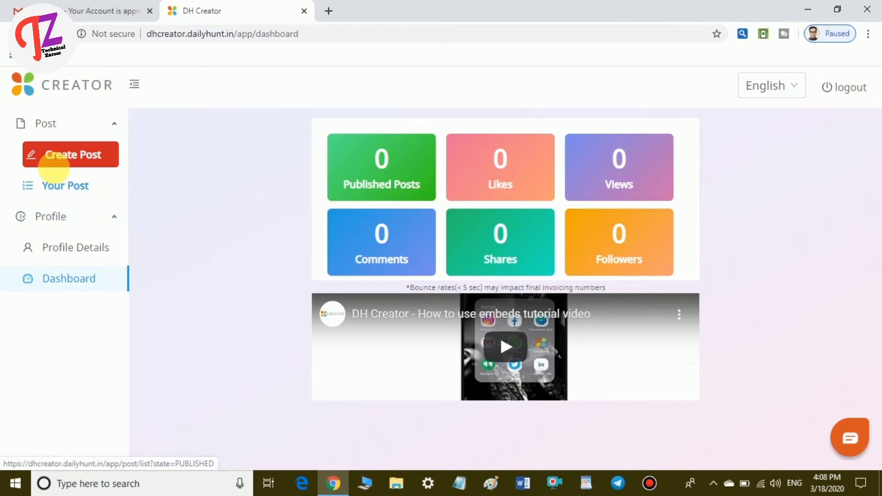
# View the post creation page and return to the profile dashboard.
pyautogui.click(54, 155)
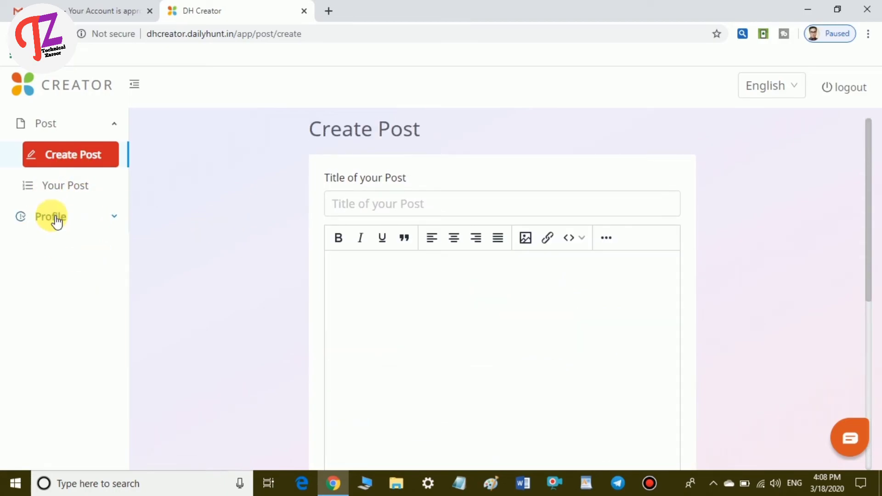
pyautogui.click(69, 279)
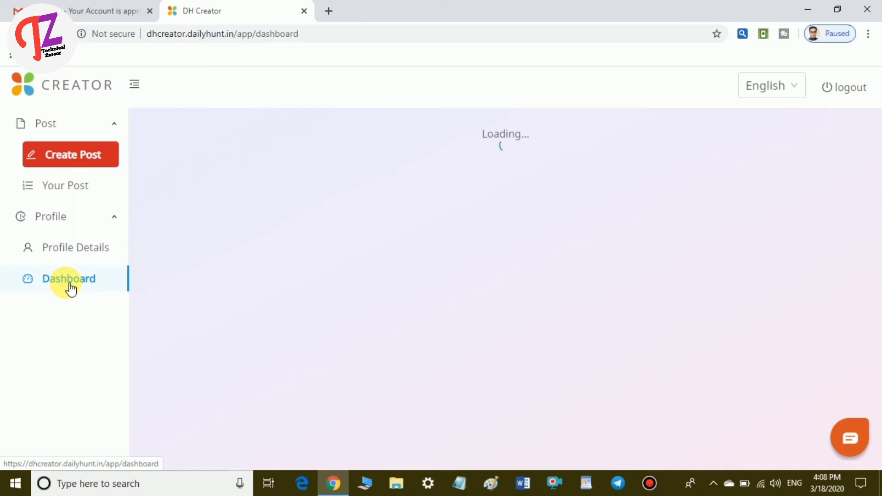